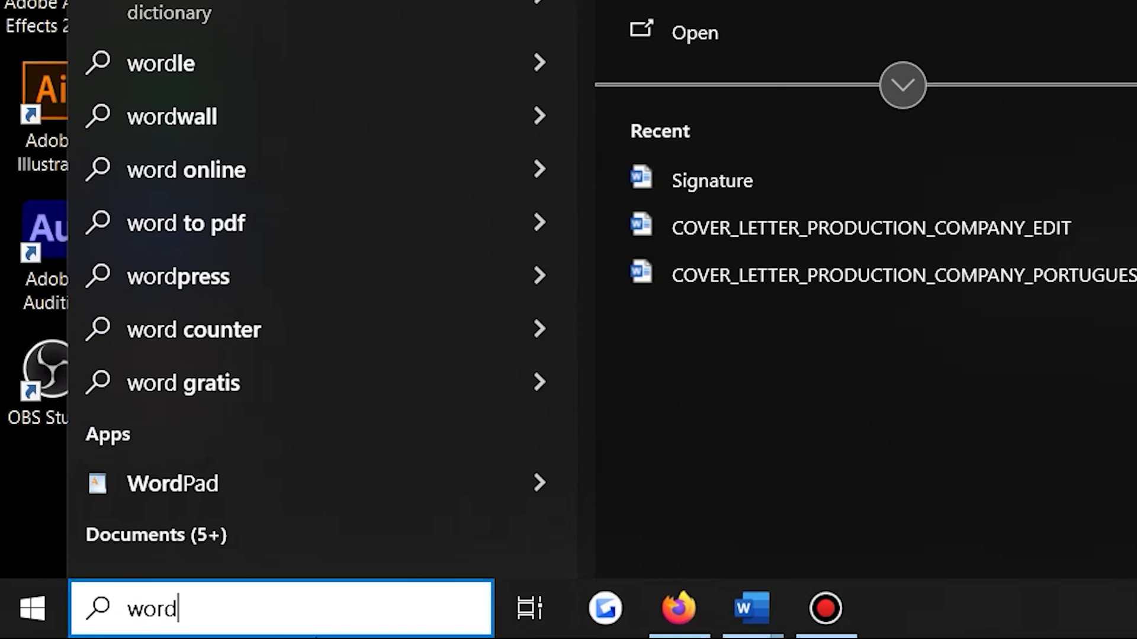
# - Launch Word and browse Recover Unsaved Documents under File > Info > Manage Document
pyautogui.click(280, 270)
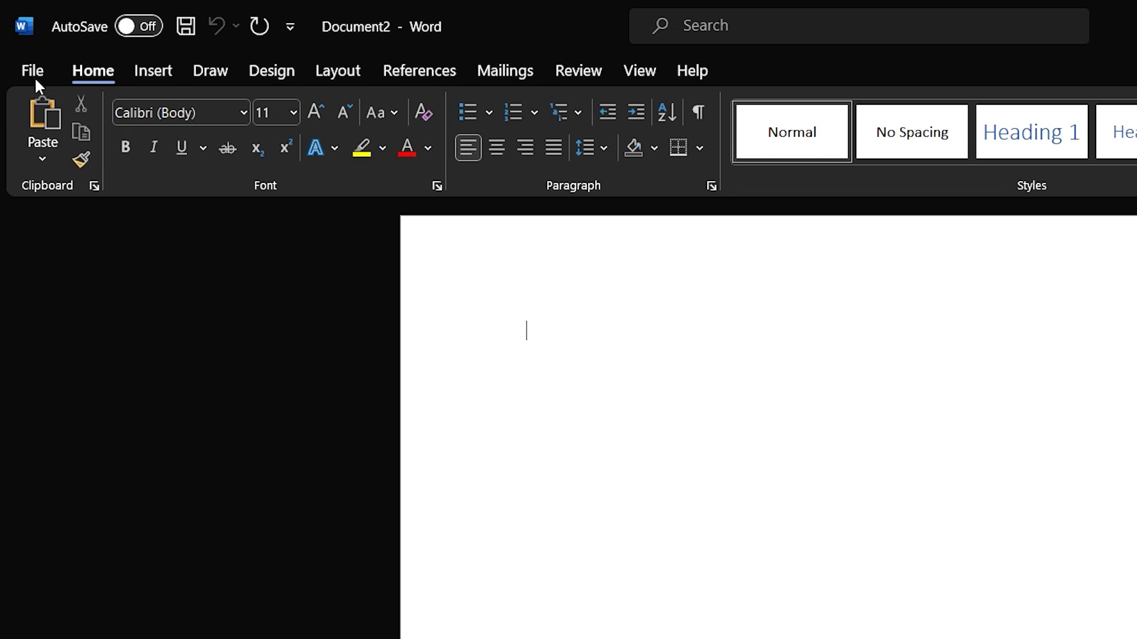
pyautogui.click(24, 49)
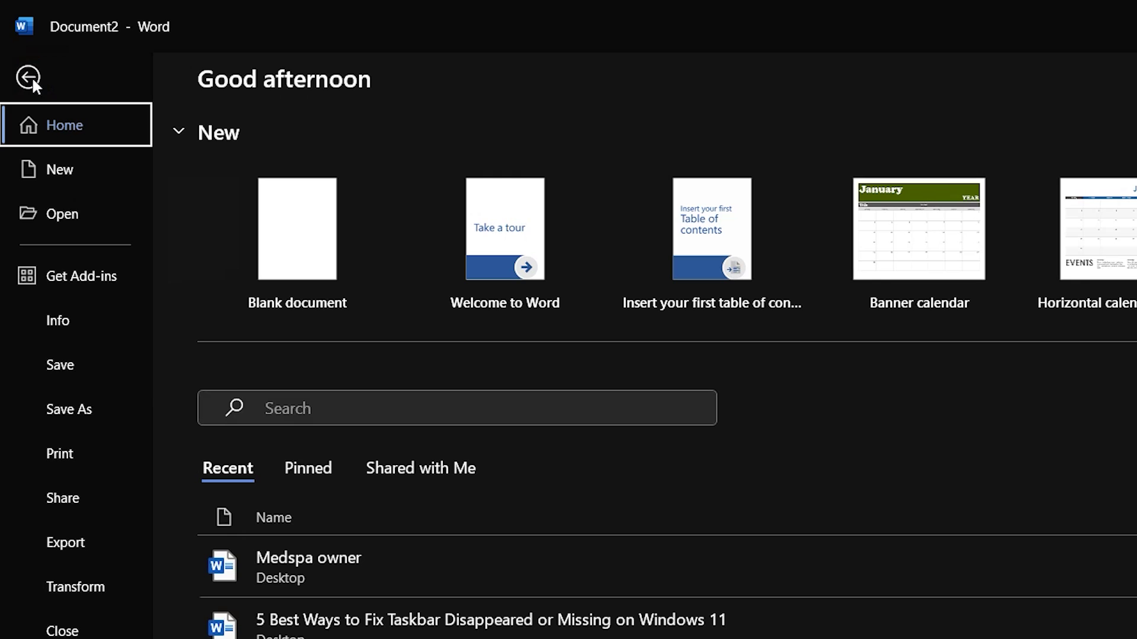
pyautogui.click(73, 320)
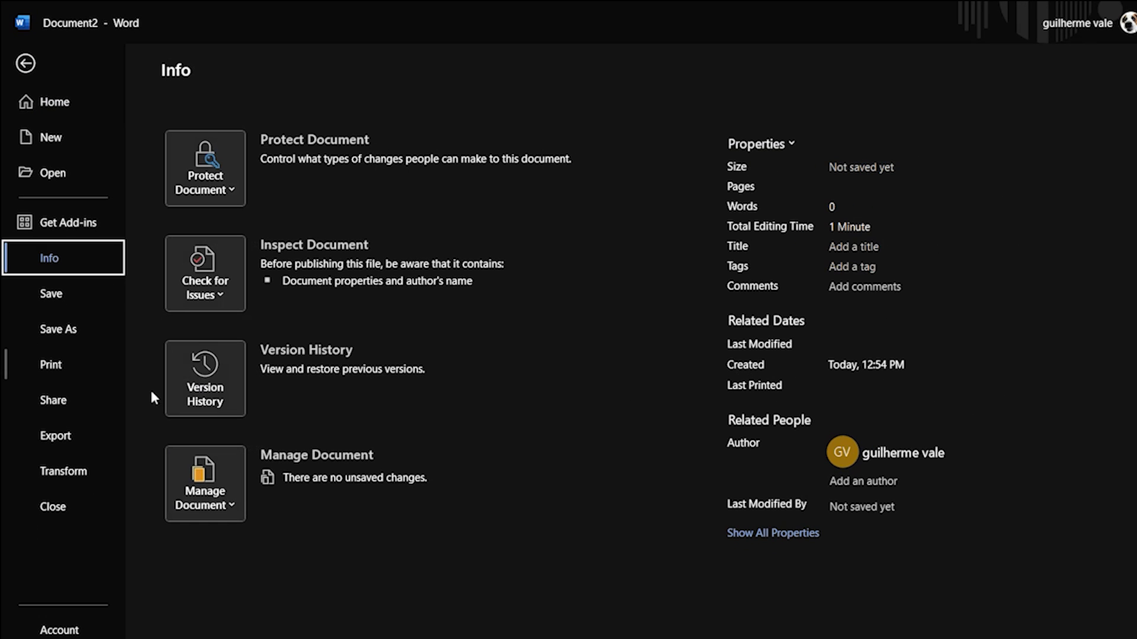
pyautogui.click(208, 487)
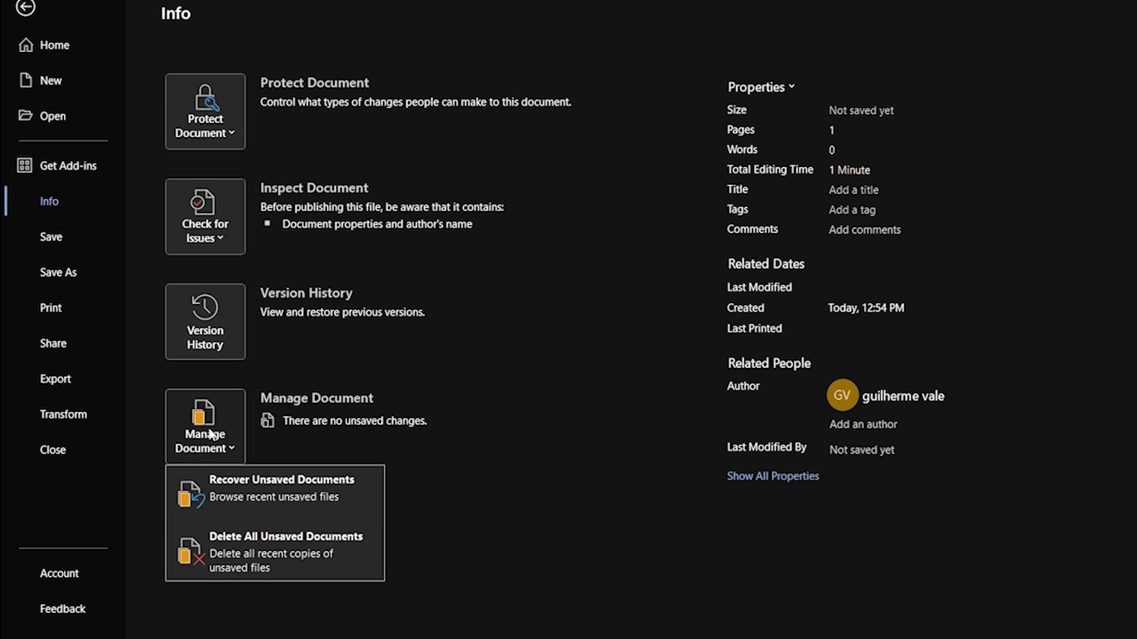
pyautogui.click(217, 477)
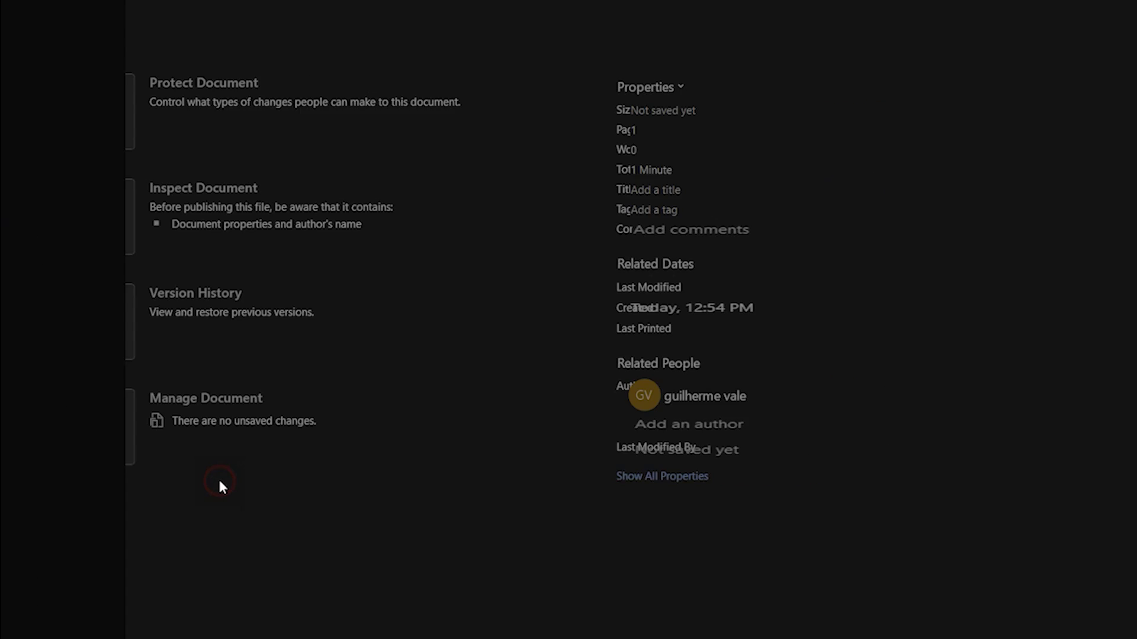
# - Open the recovered WONDERSHARE RECOVERIT TEST file and try its Version History
pyautogui.doubleClick(210, 152)
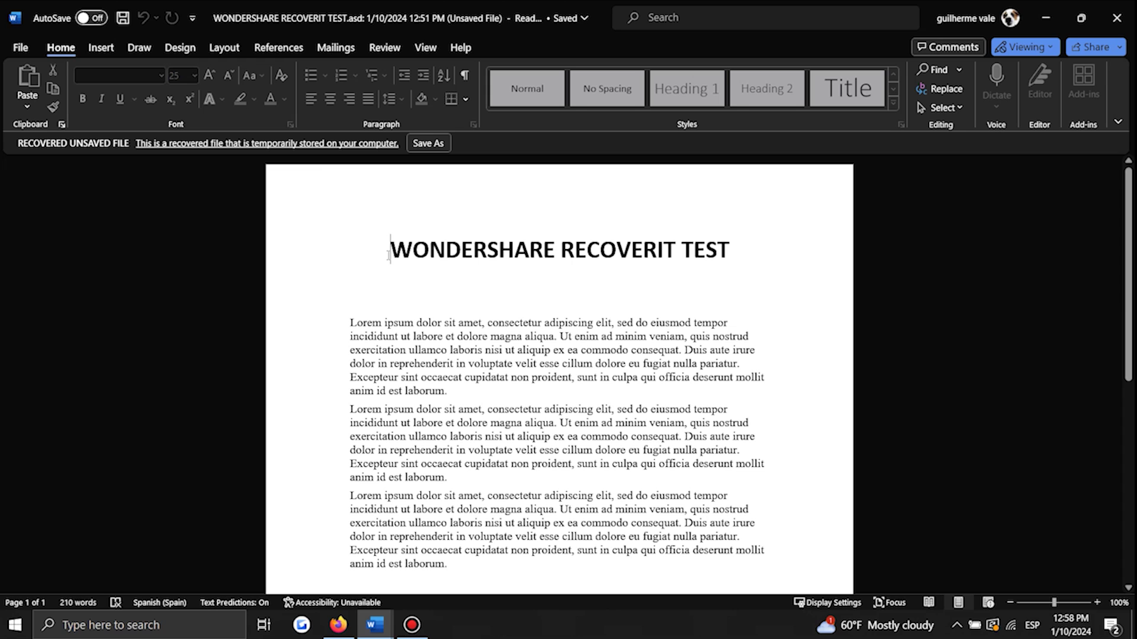
pyautogui.click(331, 143)
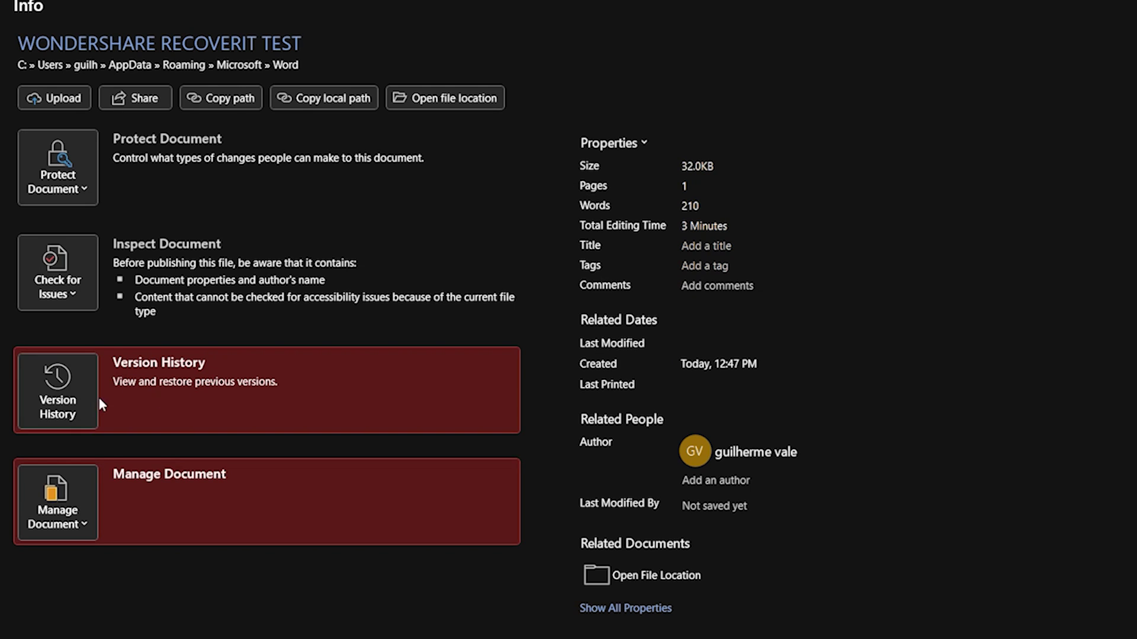
pyautogui.click(77, 402)
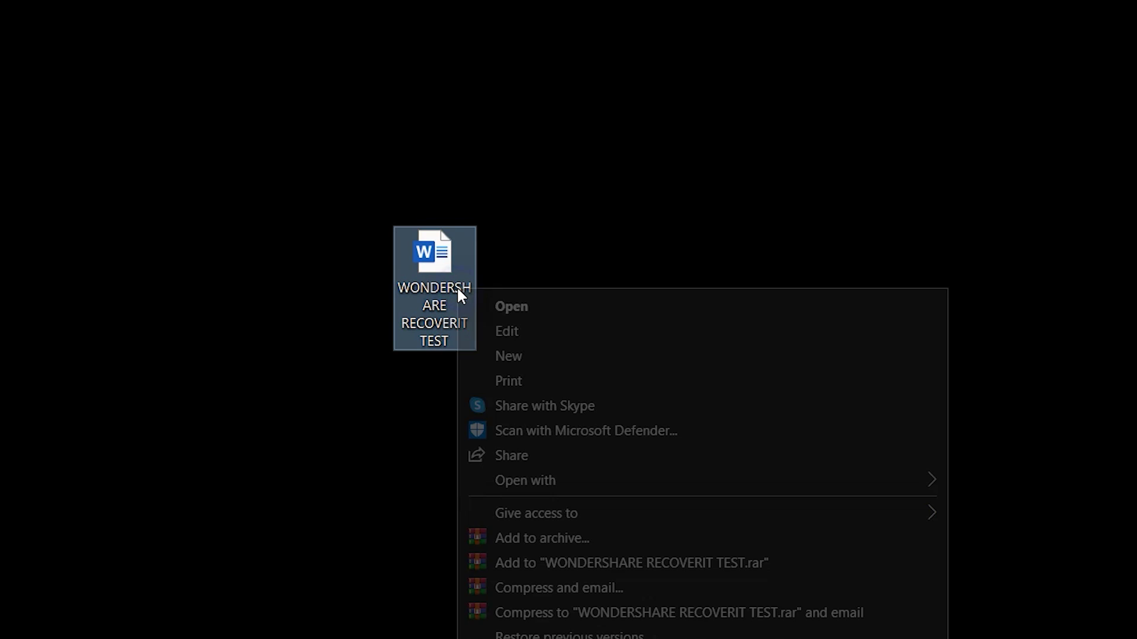
# - Check the Previous Versions tab in the test document's Properties
pyautogui.click(596, 610)
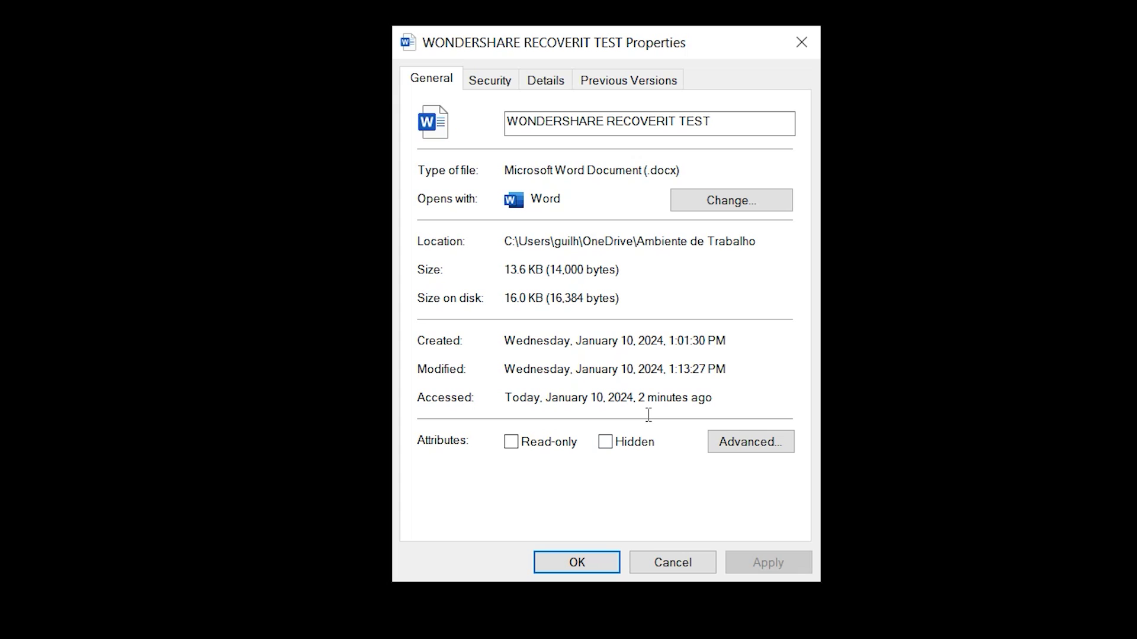
pyautogui.click(619, 83)
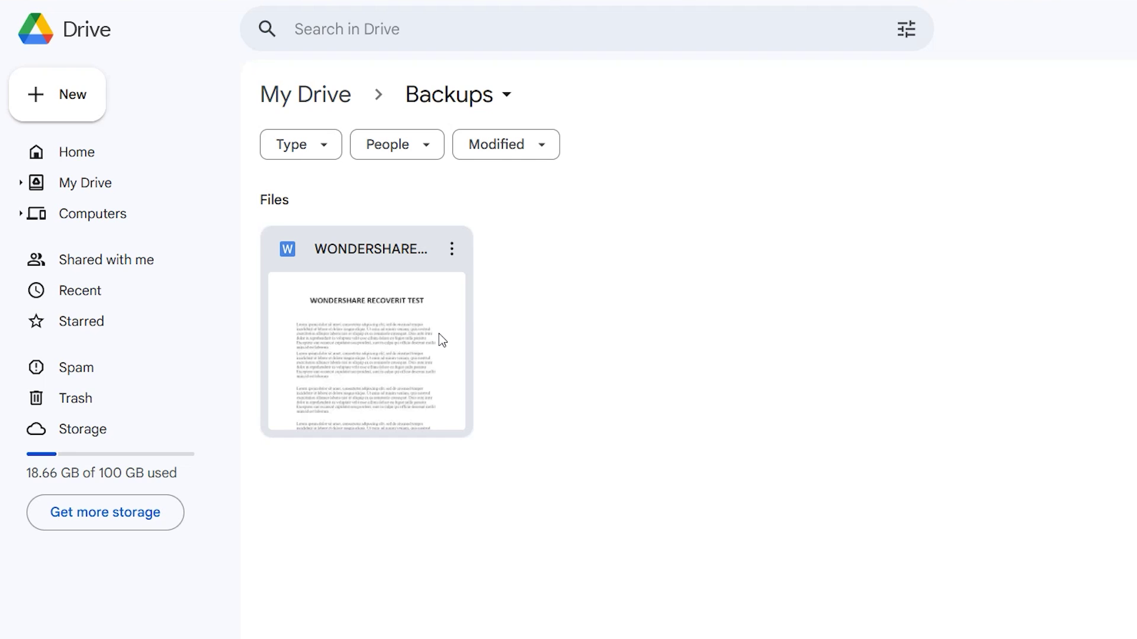
# - Open the backed-up WONDERSHARE RECOVERIT TEST file with Google Docs
pyautogui.click(452, 249)
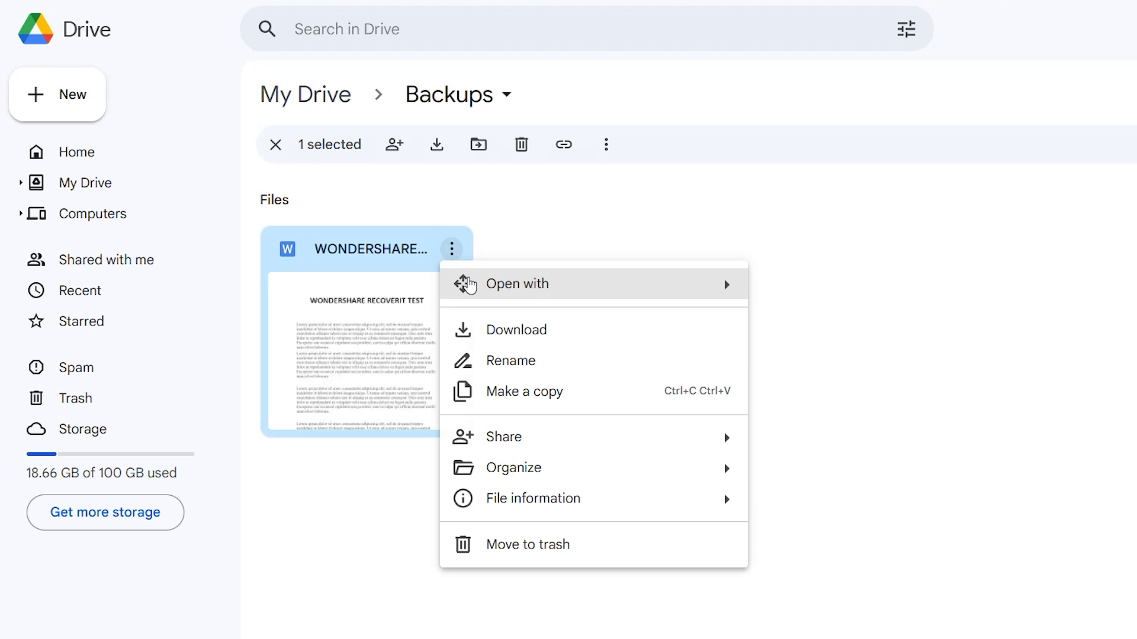
pyautogui.moveTo(489, 290)
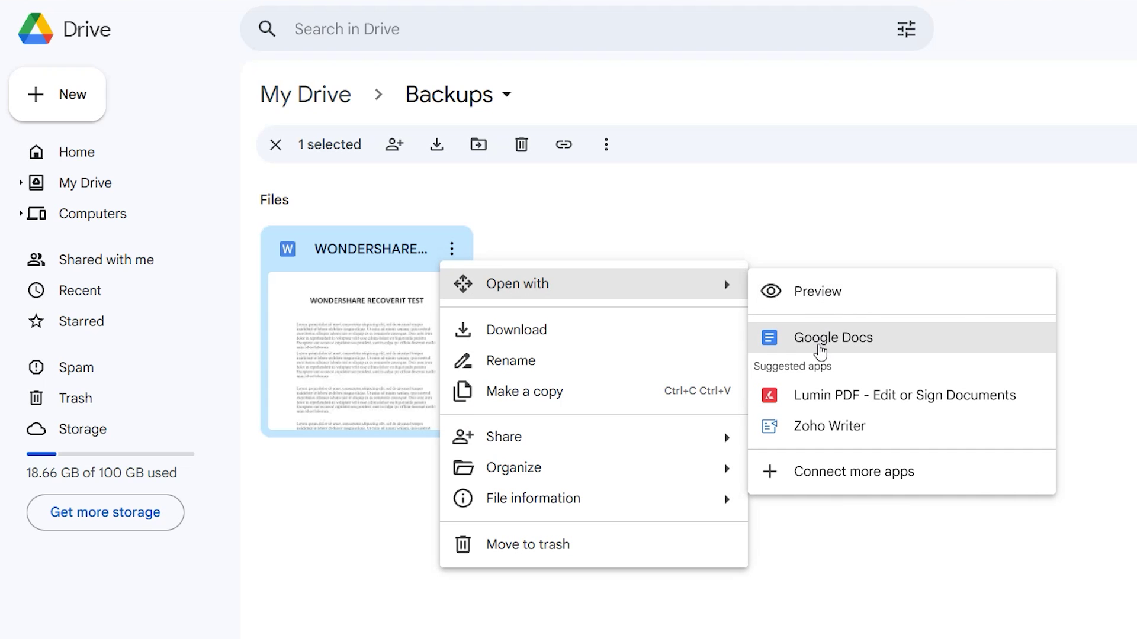
pyautogui.click(820, 351)
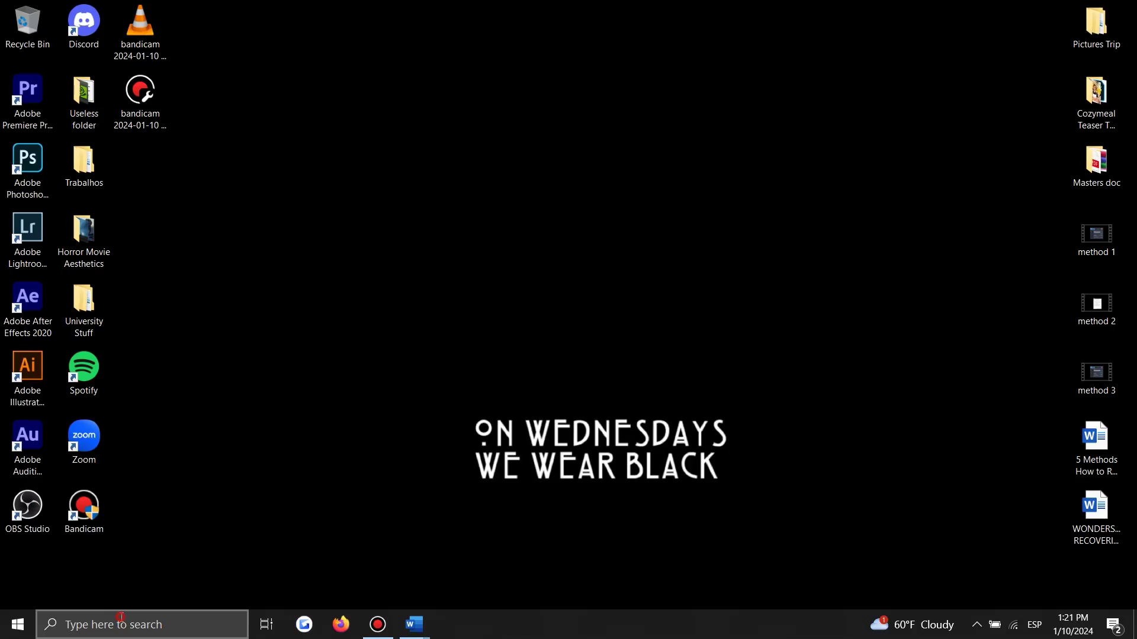
# - In Settings > Update & Security > Files backup, add Local Disk (D:) as the backup drive
pyautogui.click(121, 617)
pyautogui.write('setti')
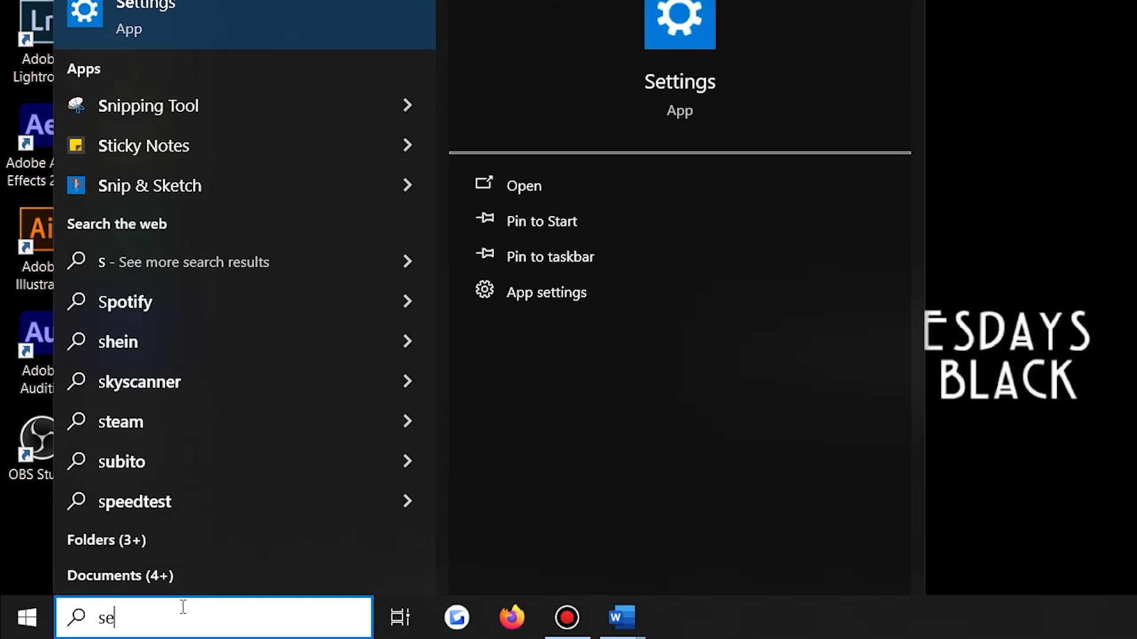
pyautogui.write('ngs')
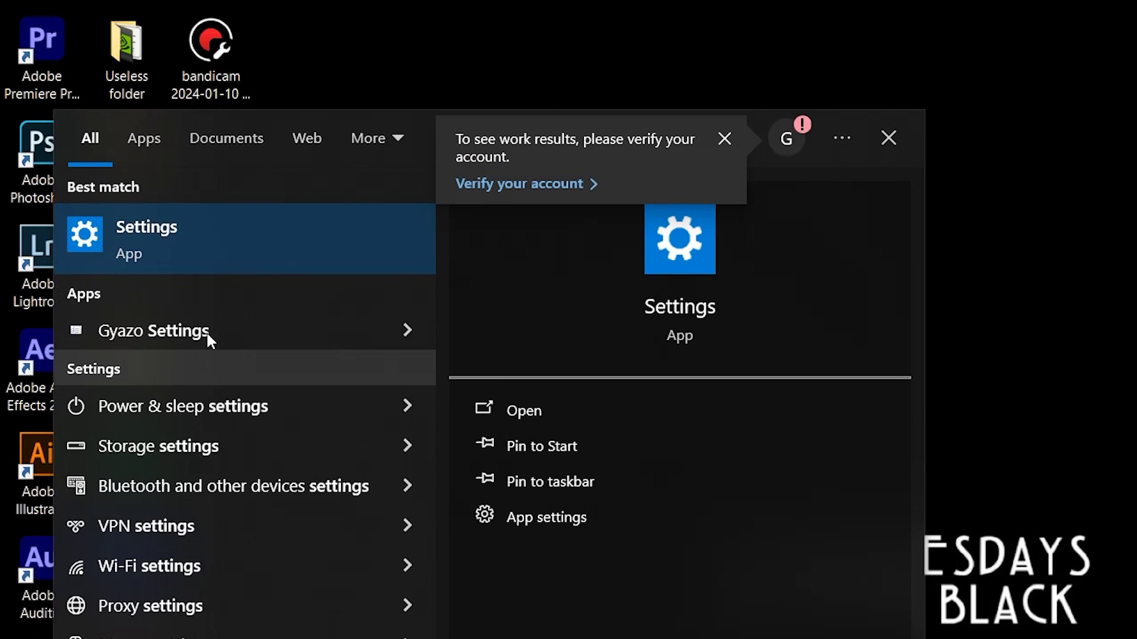
pyautogui.click(220, 36)
pyautogui.click(639, 444)
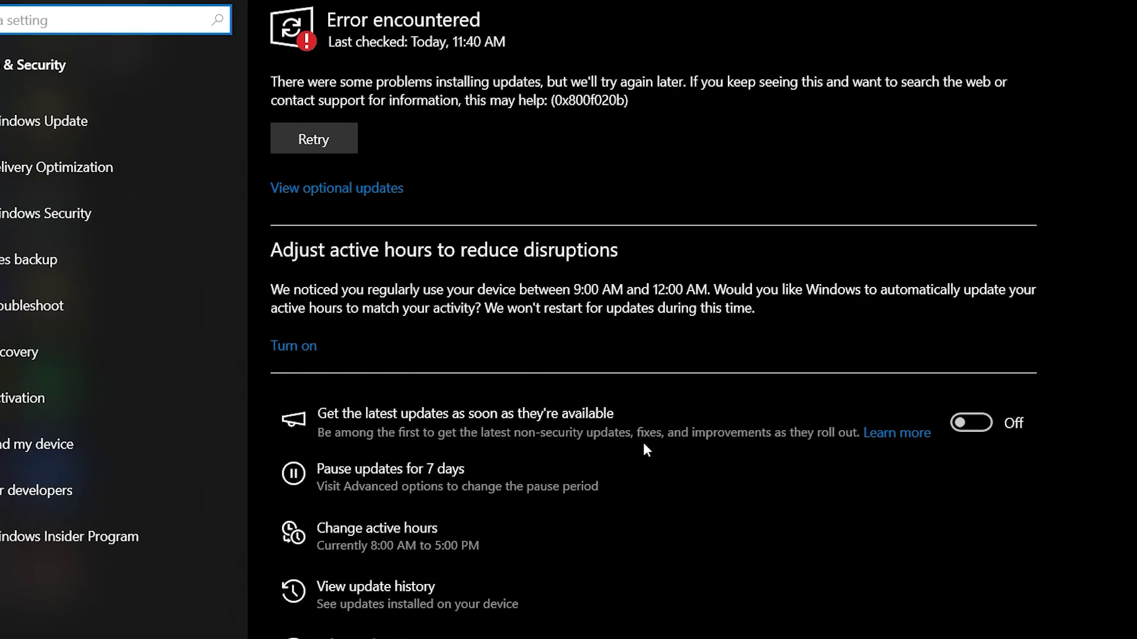
pyautogui.click(136, 272)
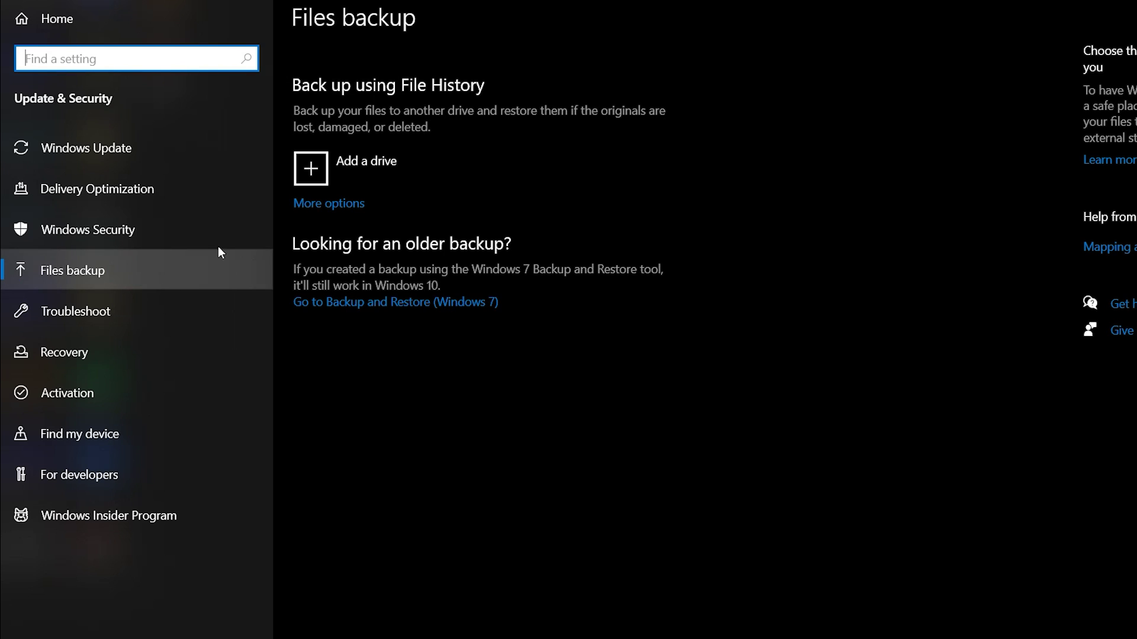
pyautogui.click(340, 173)
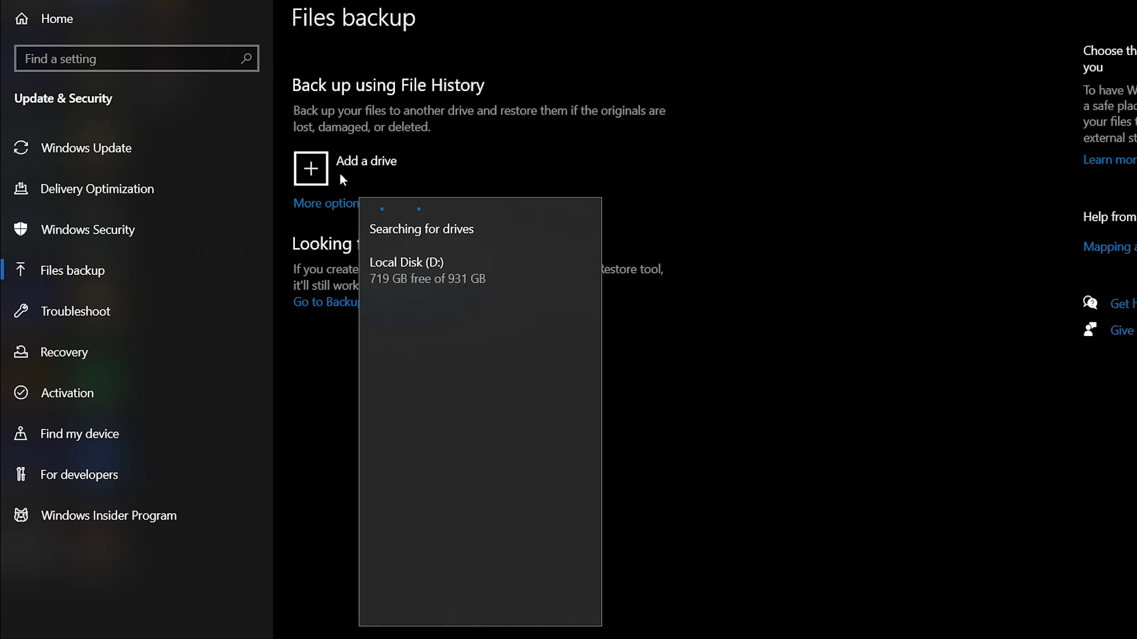
pyautogui.click(407, 261)
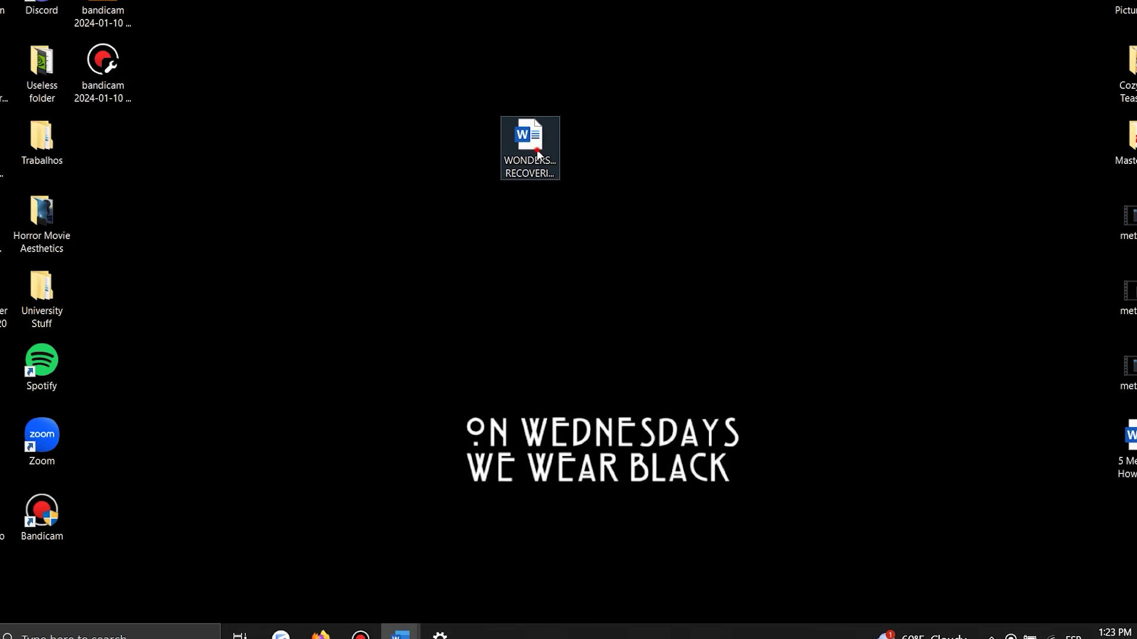
# - Use Restore previous versions on the desktop Word file to look for earlier versions
pyautogui.rightClick(524, 69)
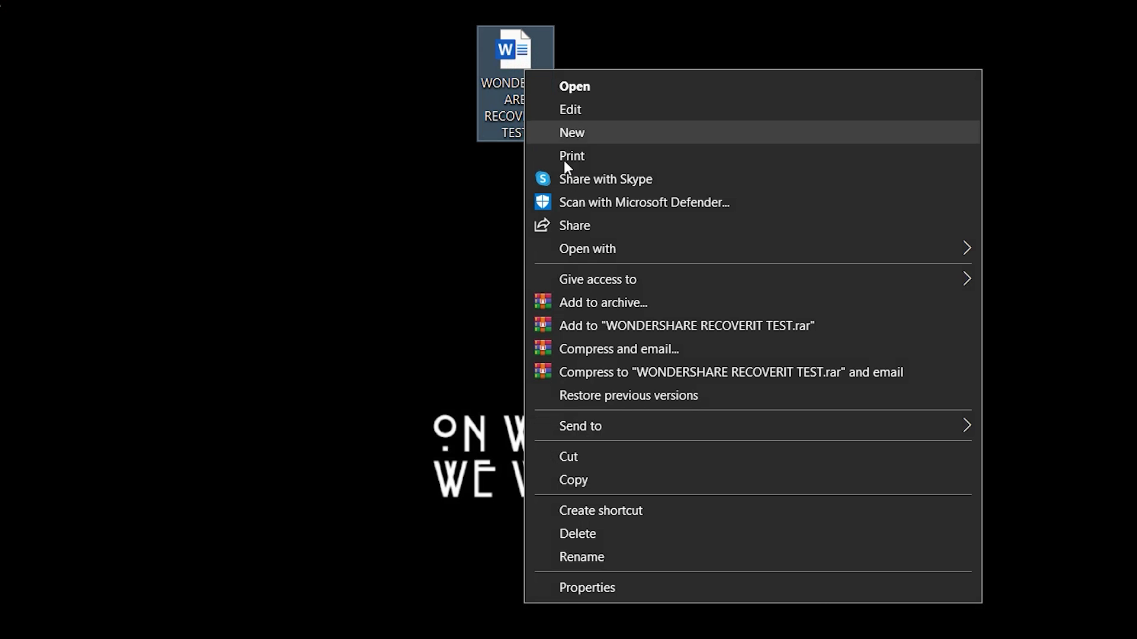
pyautogui.click(586, 395)
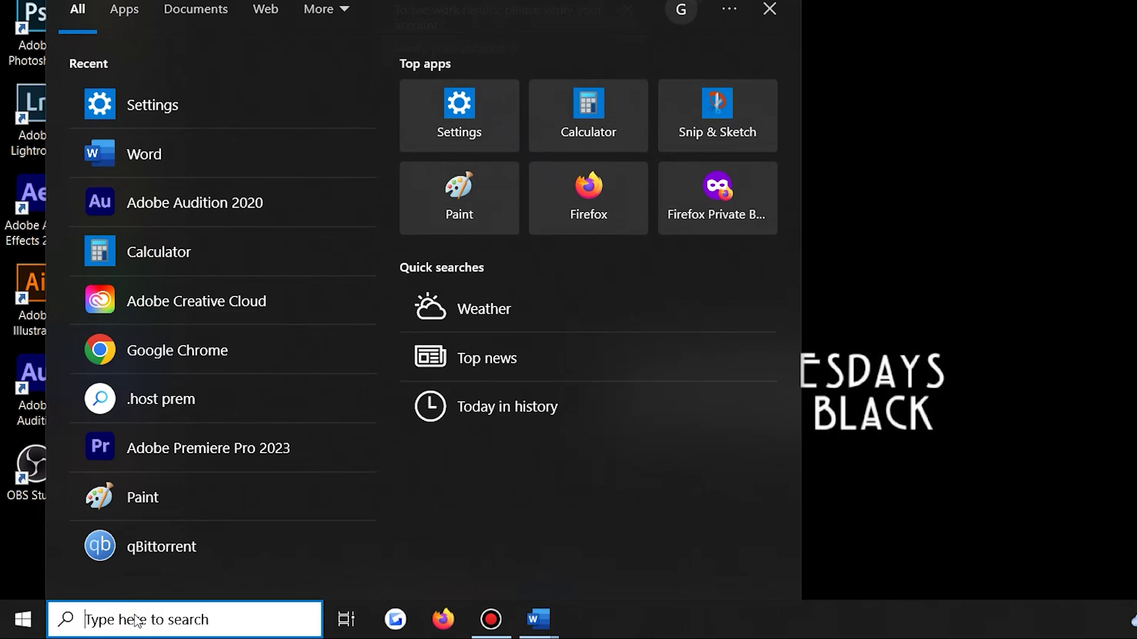
# - Launch Wondershare Recoverit and scan the OS(C:) drive
pyautogui.write('wondershare')
pyautogui.click(152, 109)
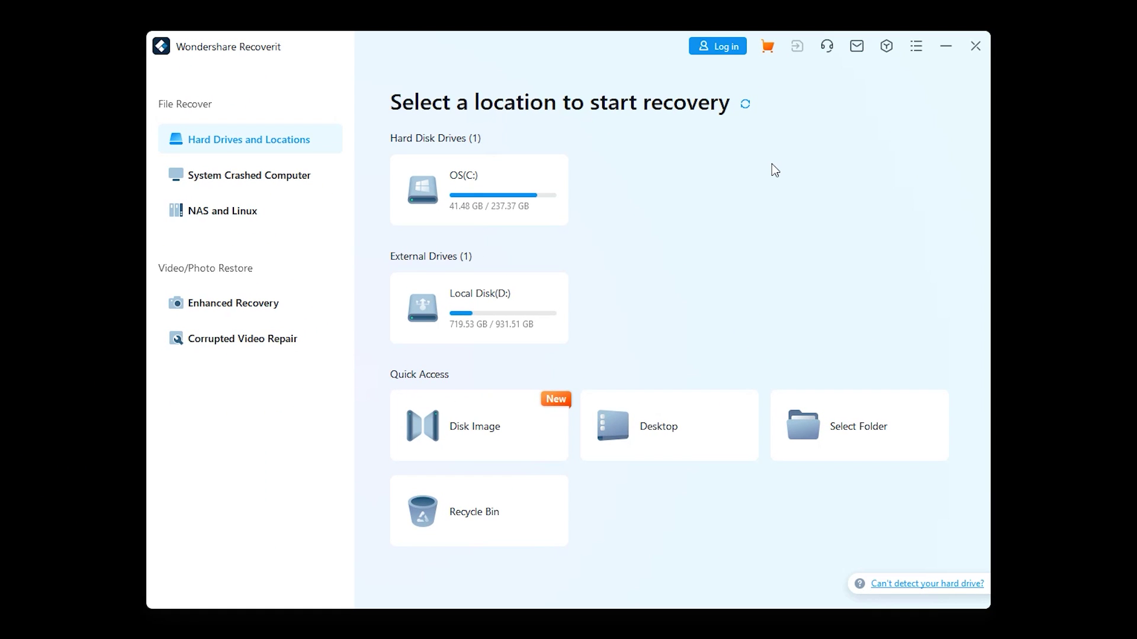
pyautogui.moveTo(547, 195)
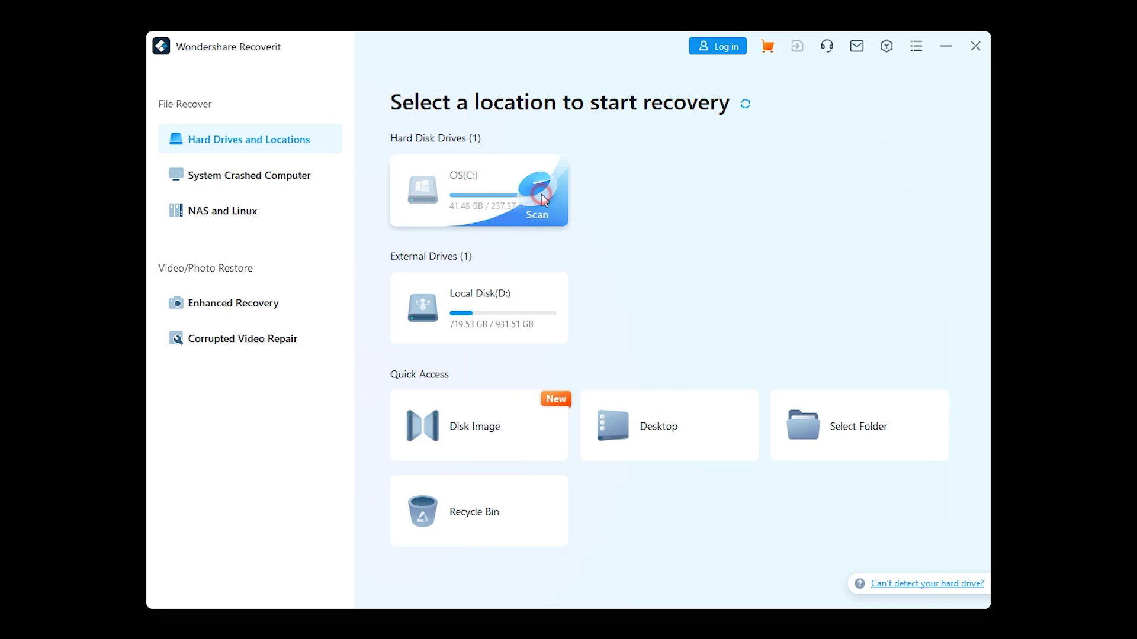
pyautogui.click(541, 194)
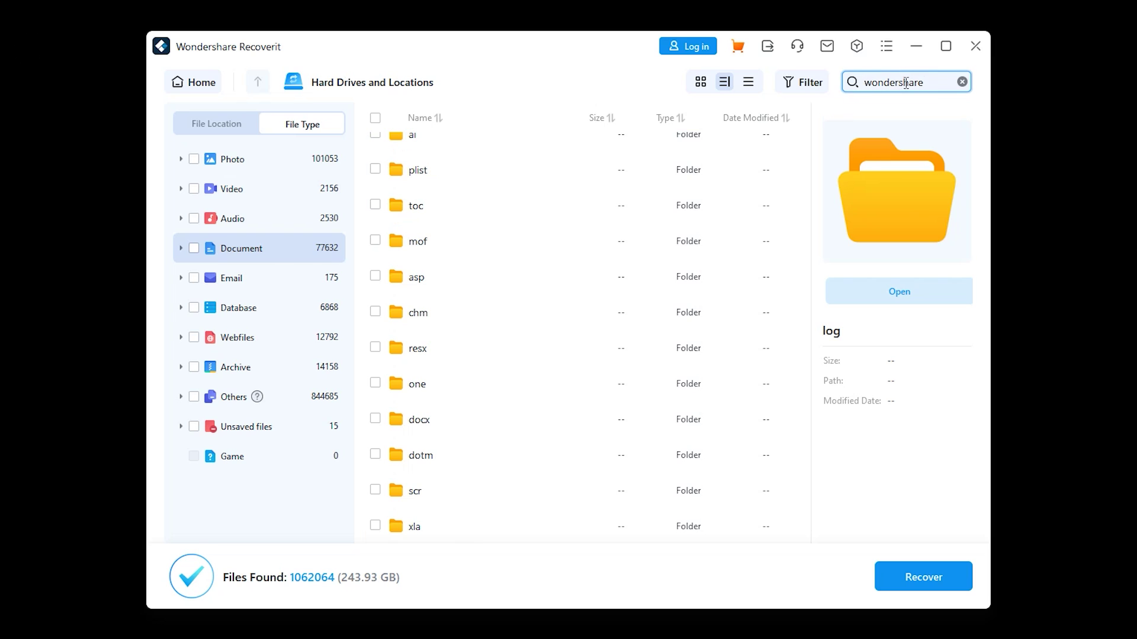
# - Search 'wondershare' and preview the unsaved WONDERSHARE RECOVERIT TEST DOC file
pyautogui.press('Return')
pyautogui.scroll(-5, 790, 157)
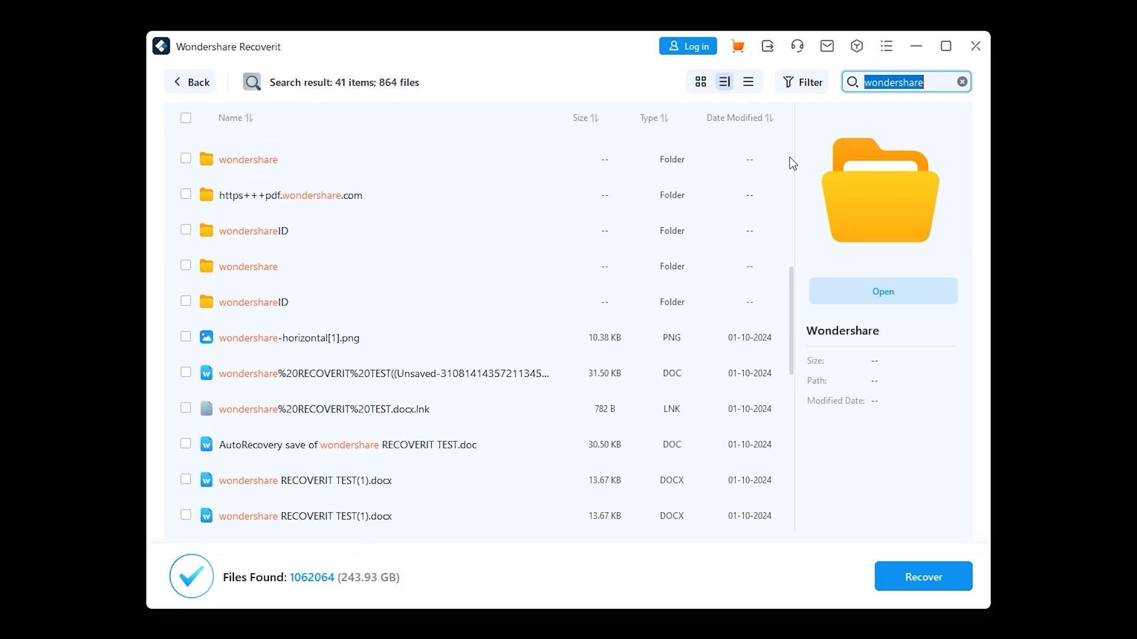
pyautogui.click(562, 368)
pyautogui.click(855, 297)
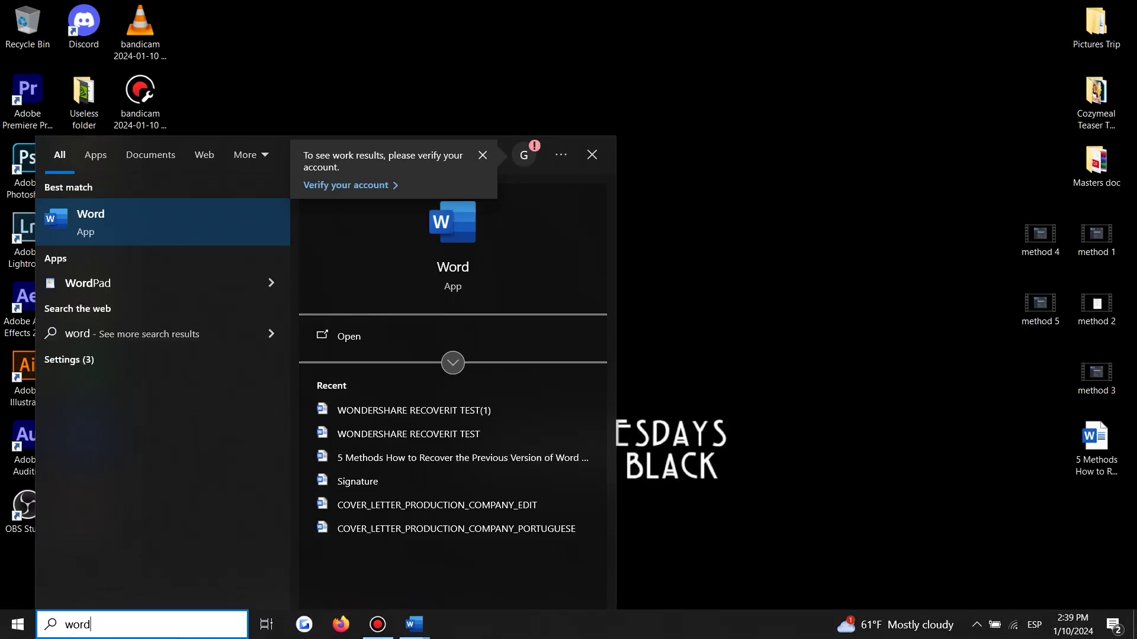
# - In Word Options > Save, enable AutoRecover every 10 minutes and keep the last AutoRecovered version
pyautogui.click(223, 123)
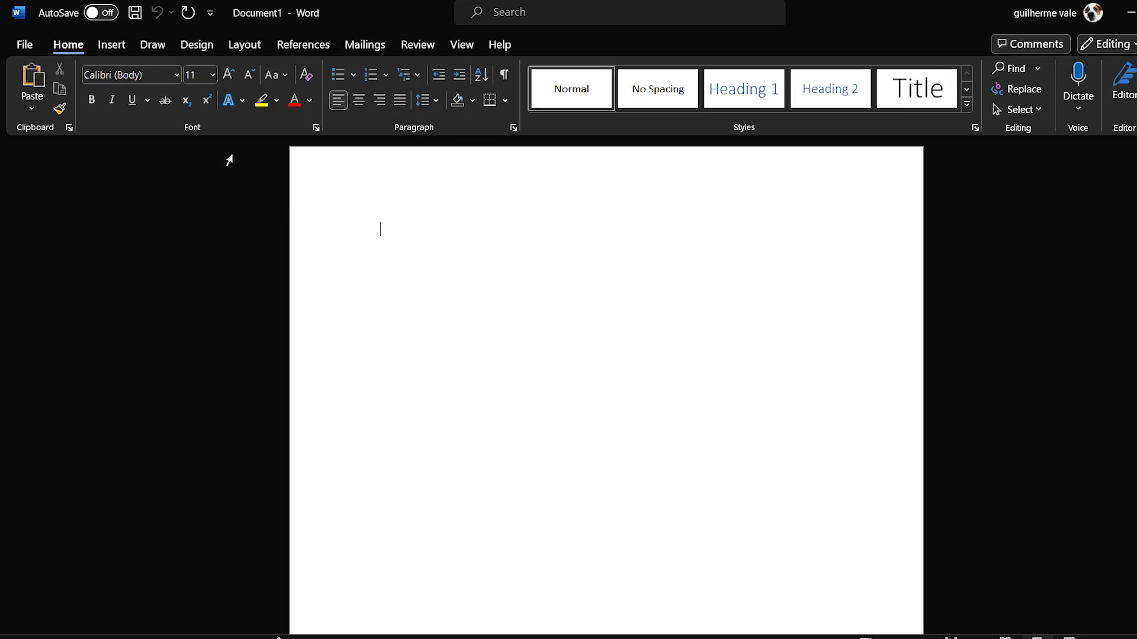
pyautogui.click(24, 45)
pyautogui.click(56, 622)
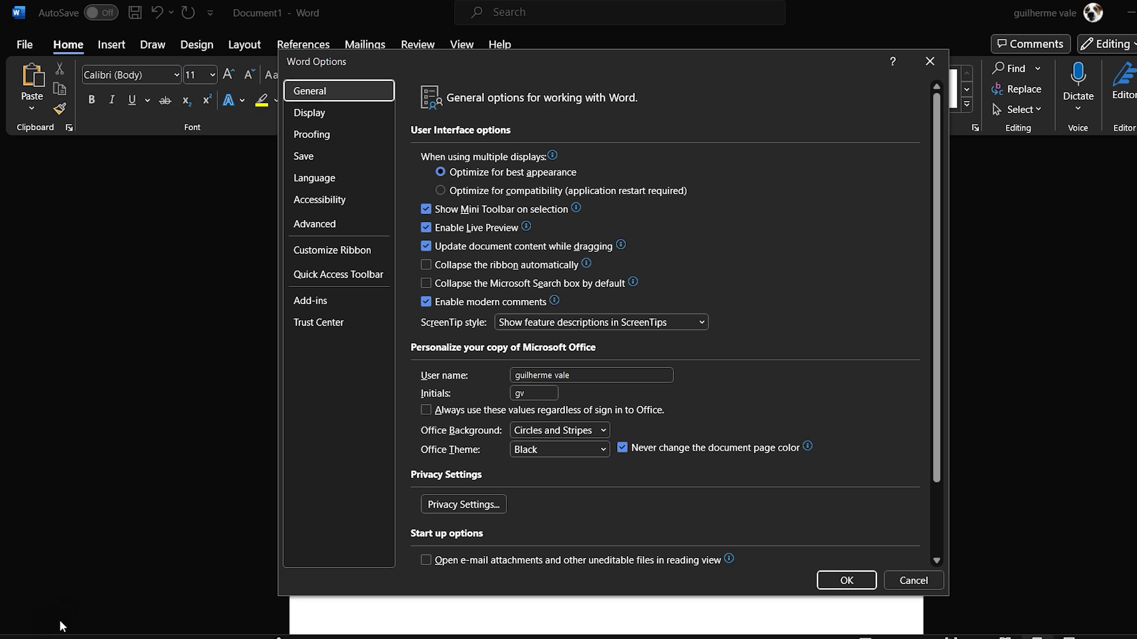
pyautogui.click(325, 157)
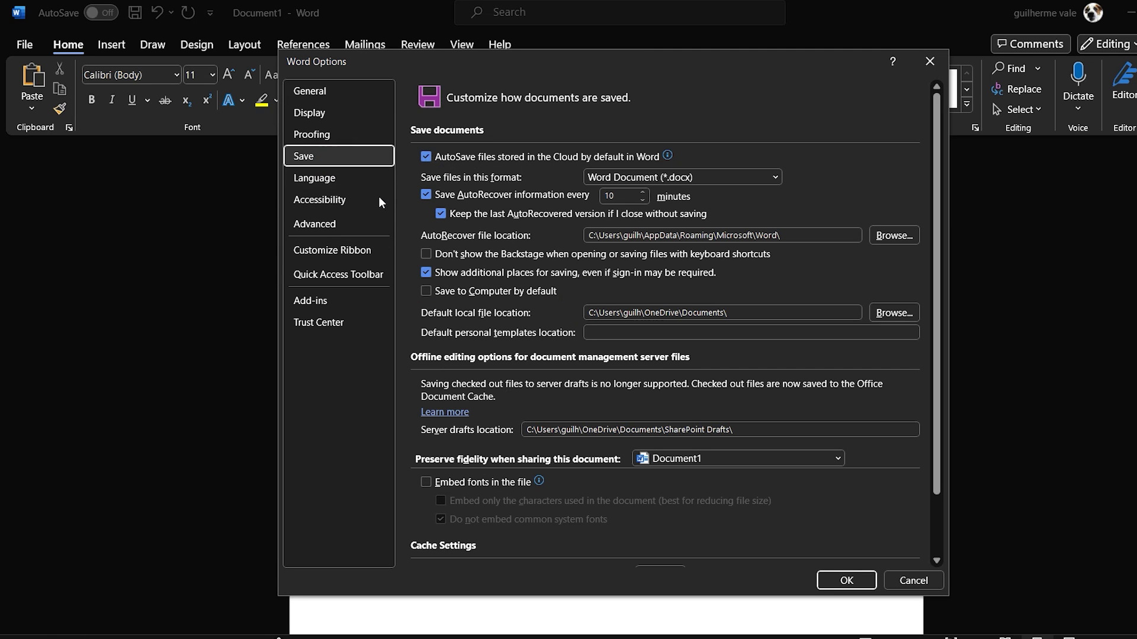
pyautogui.click(425, 196)
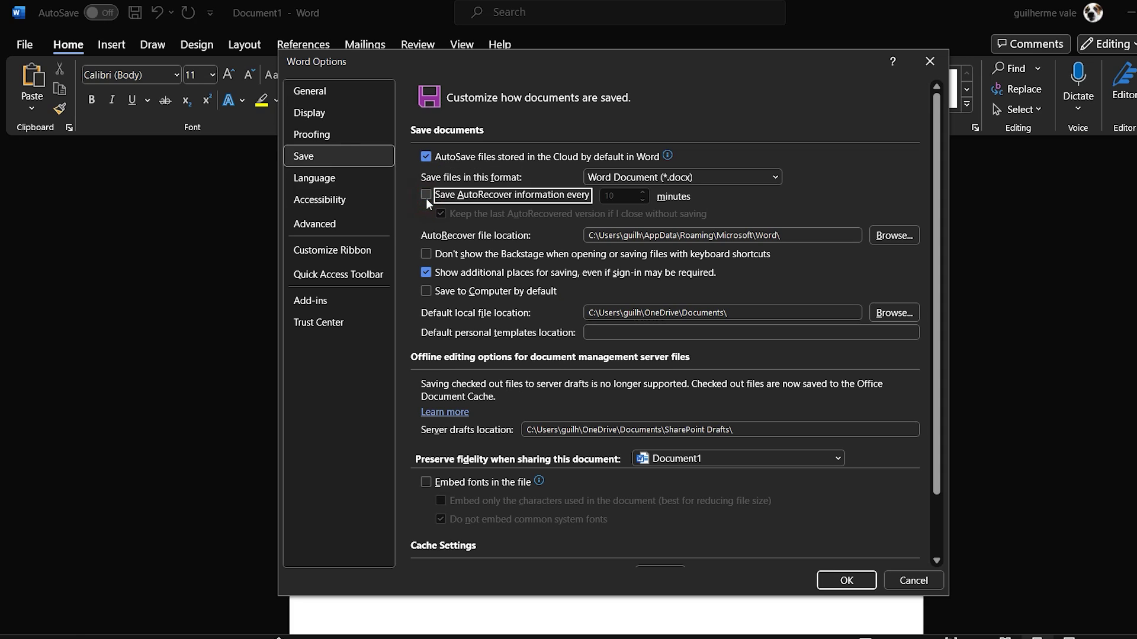
pyautogui.click(425, 197)
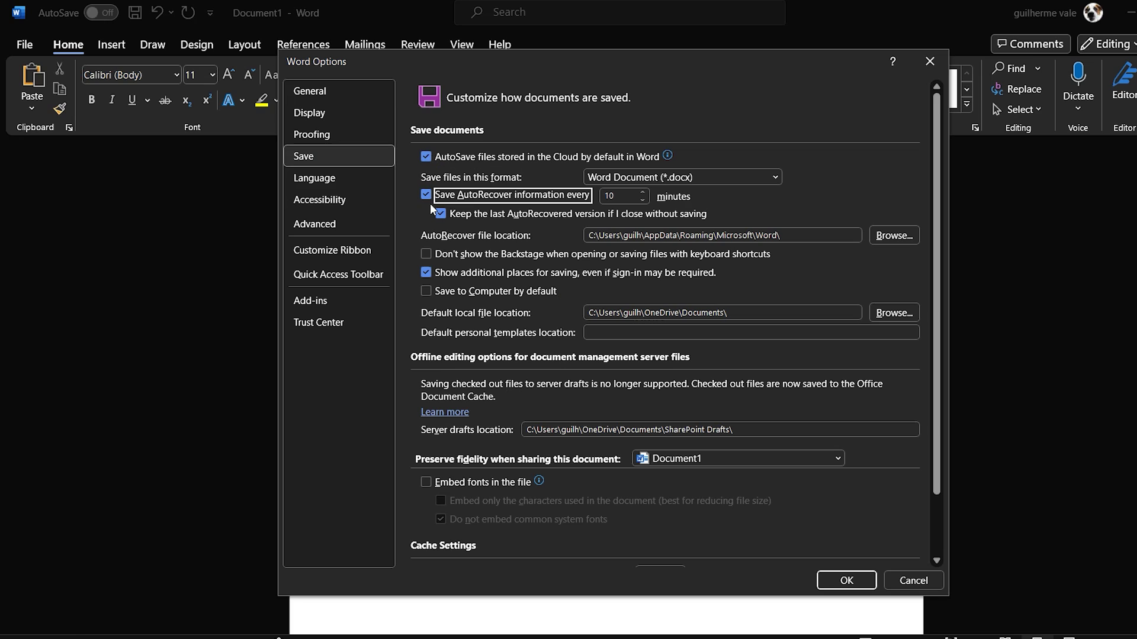
pyautogui.click(441, 214)
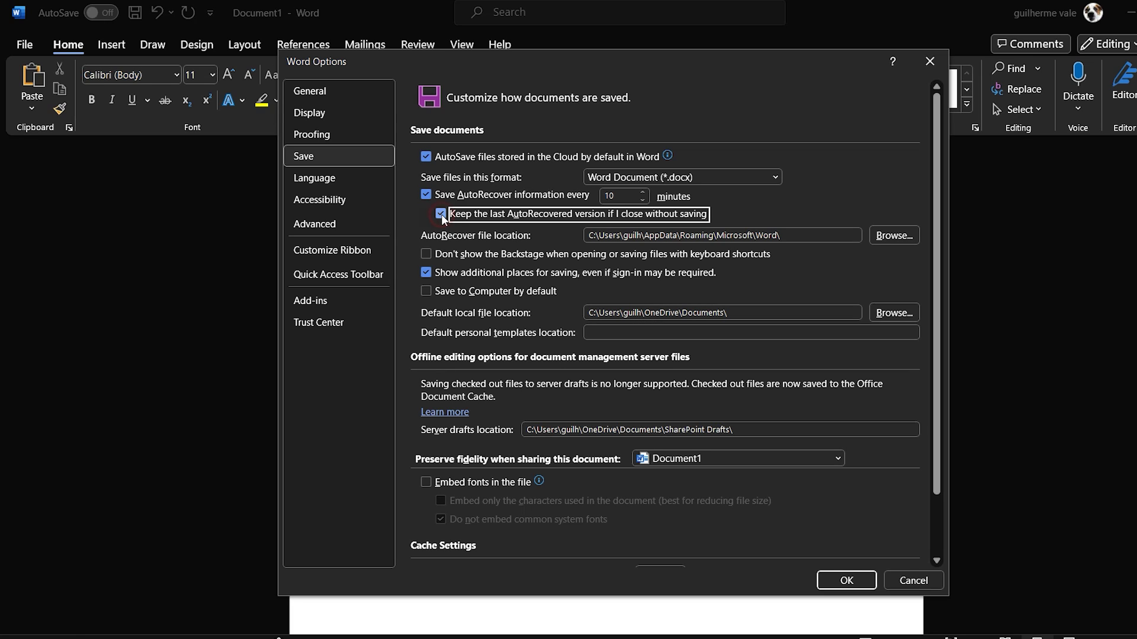